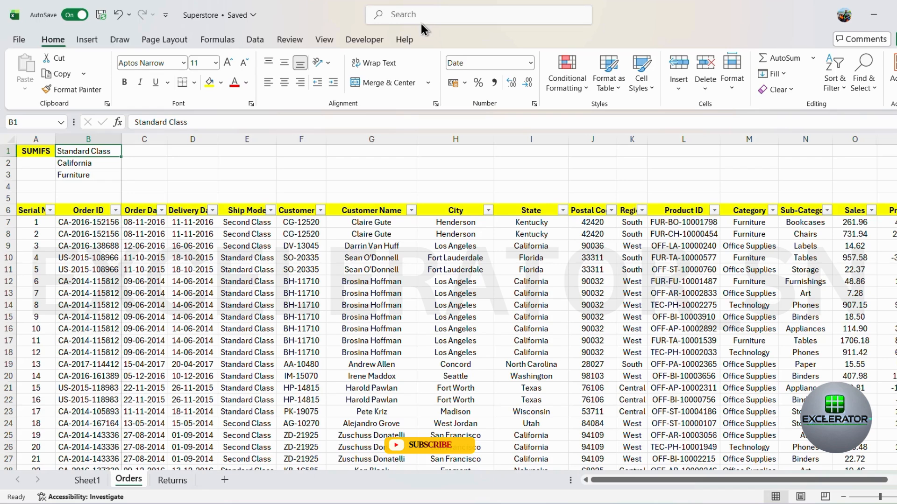
Start a SUMIFS formula in cell D1 to examine its arguments up to criteria2, and discard the entry.
{"action": "key", "text": "Right"}
{"action": "key", "text": "Right"}
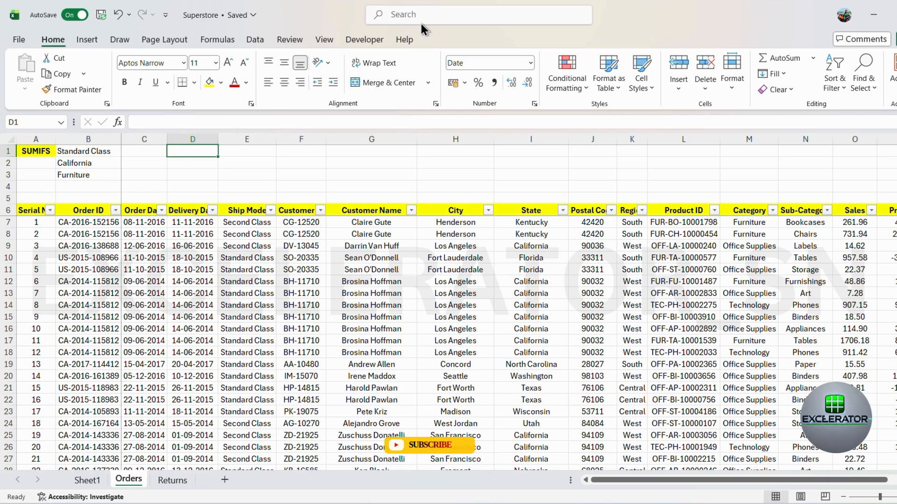
{"action": "type", "text": "=sumifs"}
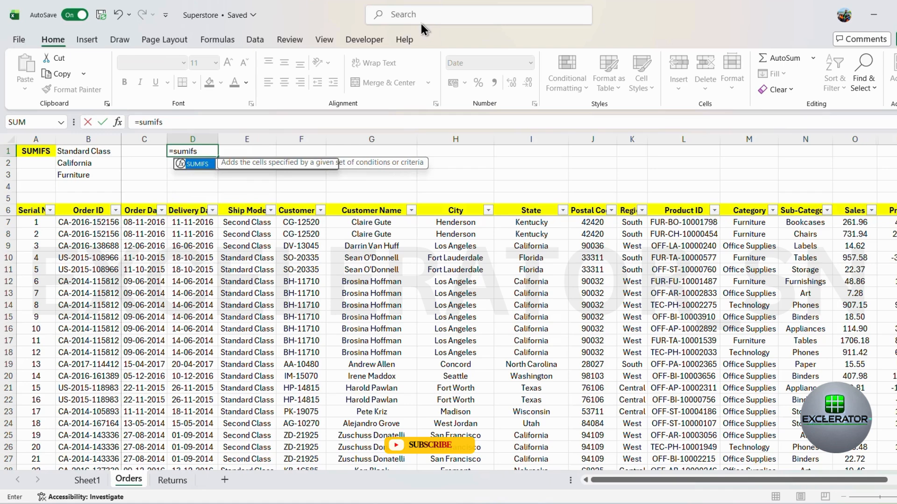
{"action": "key", "text": "Tab"}
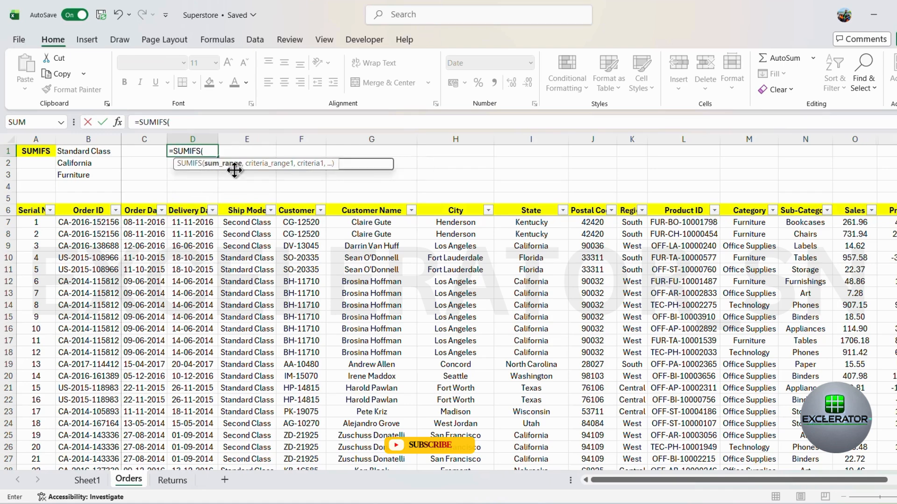
{"action": "type", "text": ","}
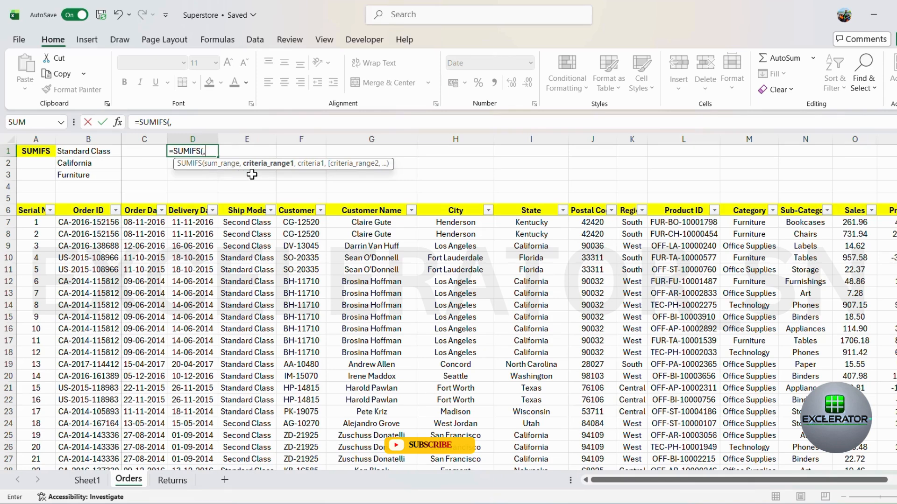
{"action": "type", "text": ","}
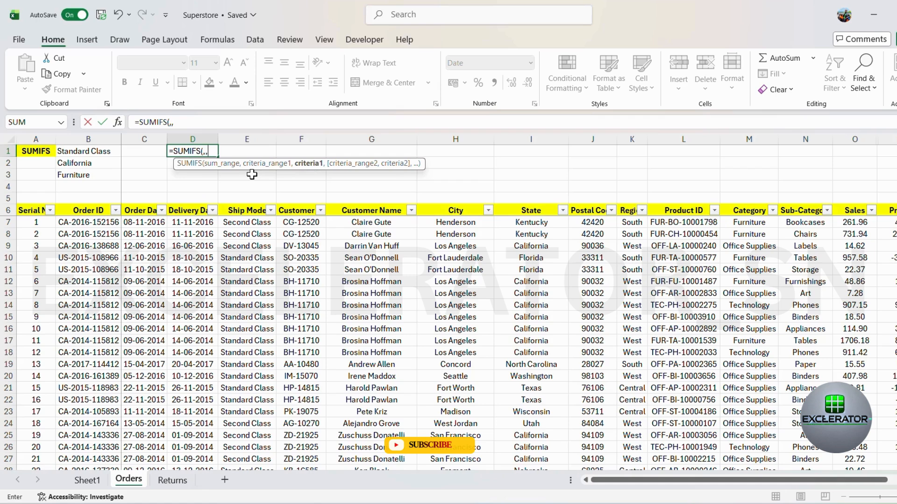
{"action": "type", "text": ","}
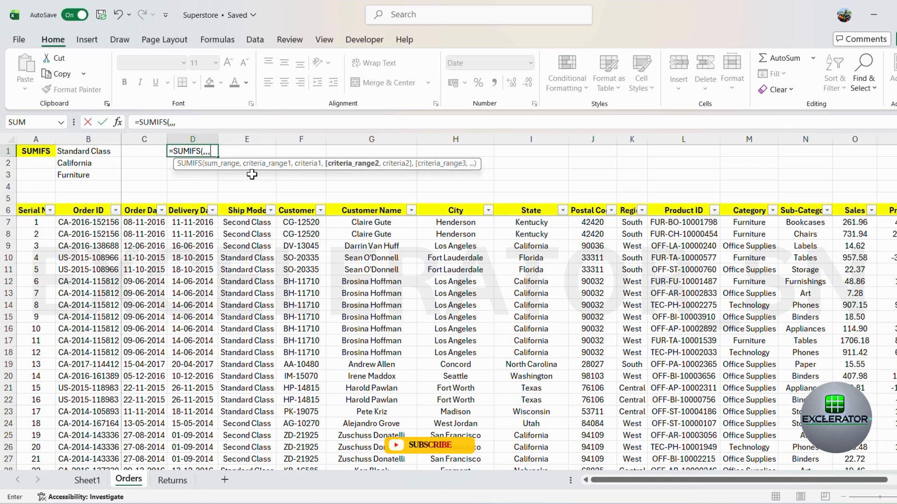
{"action": "type", "text": ","}
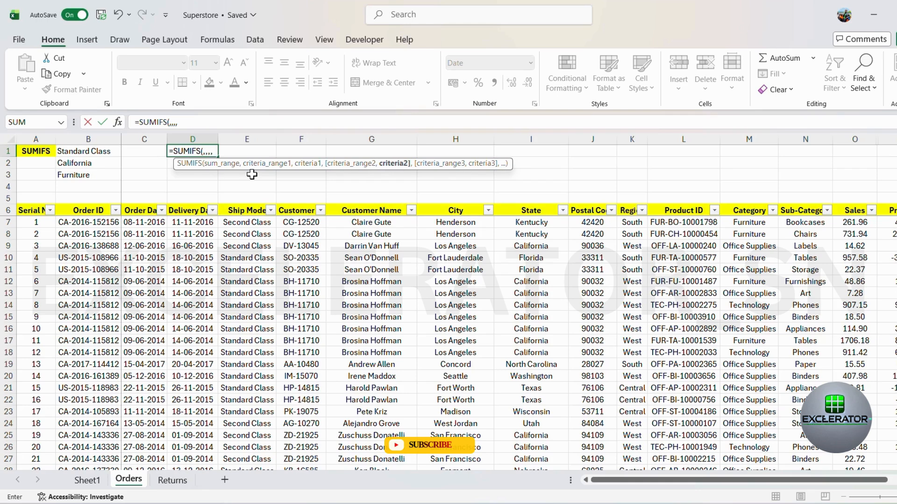
{"action": "key", "text": "Escape"}
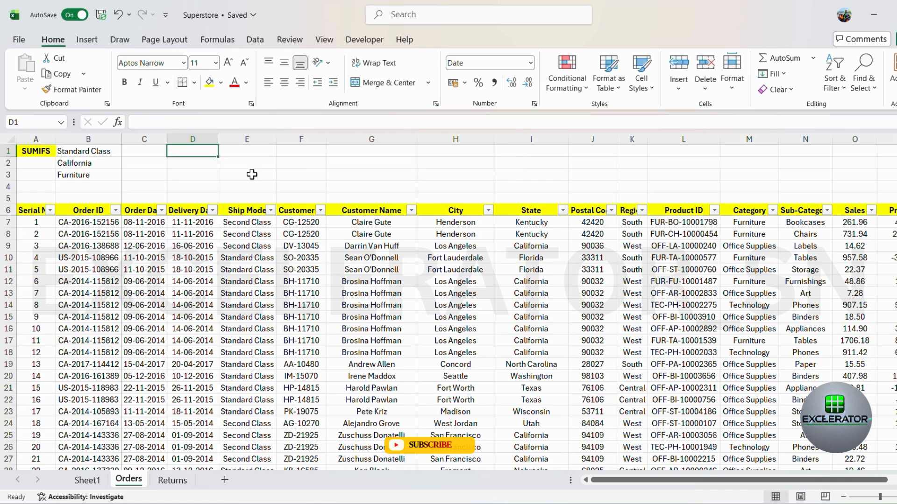
Begin a SUMIFS formula in cell D1 with the Sales column range O6:O10000 as its sum range.
{"action": "left_click", "coordinate": [360, 127]}
{"action": "type", "text": "=sumifs"}
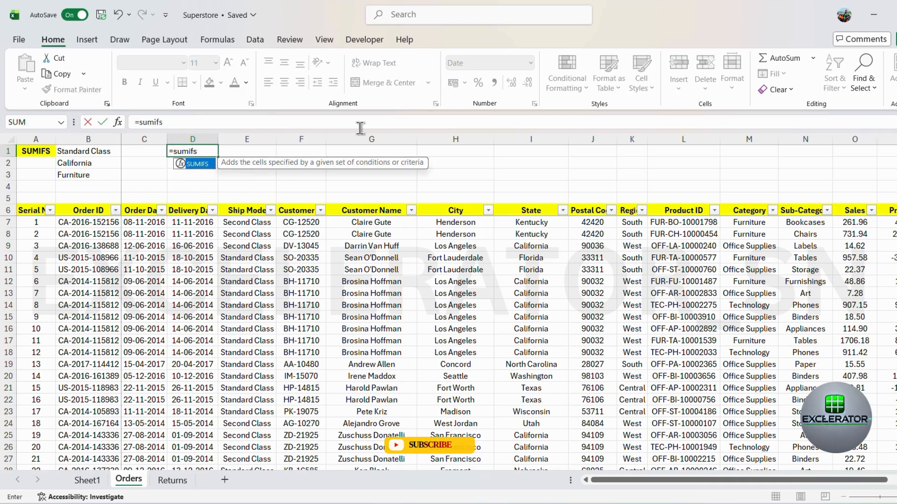
{"action": "key", "text": "Tab"}
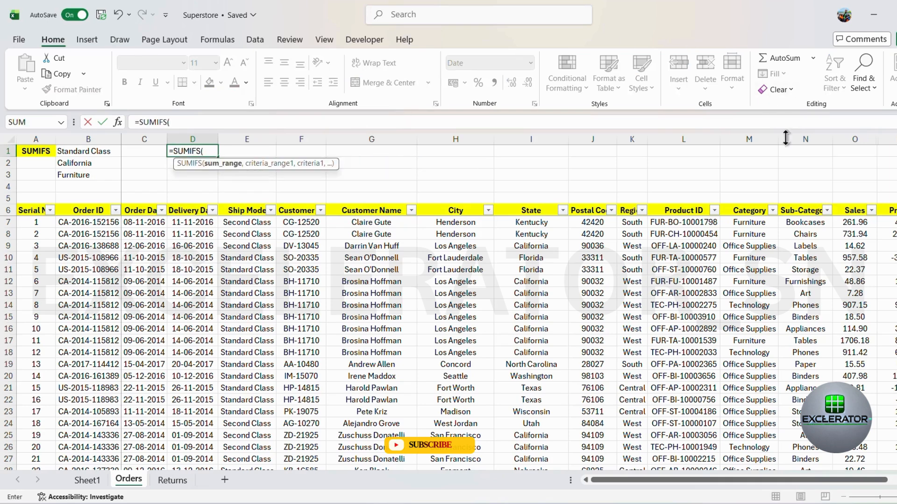
{"action": "left_click", "coordinate": [854, 212]}
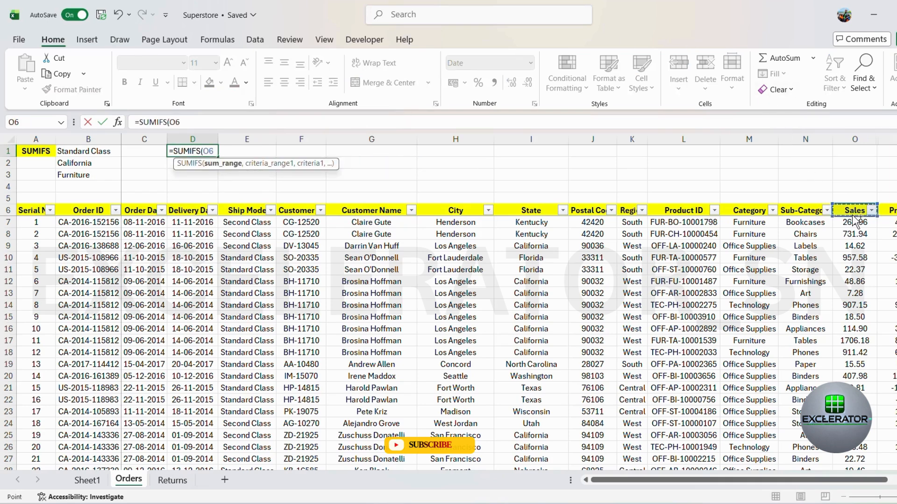
{"action": "key", "text": "ctrl+shift+Down"}
{"action": "type", "text": ","}
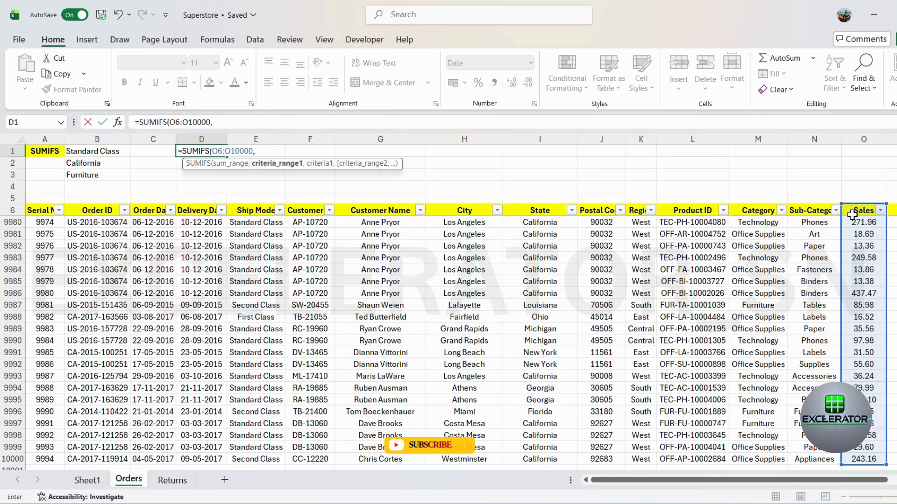
Complete the formula with Category range M6:M10000 and criterion "Furniture", and format cell D1 as Number.
{"action": "left_click", "coordinate": [755, 211]}
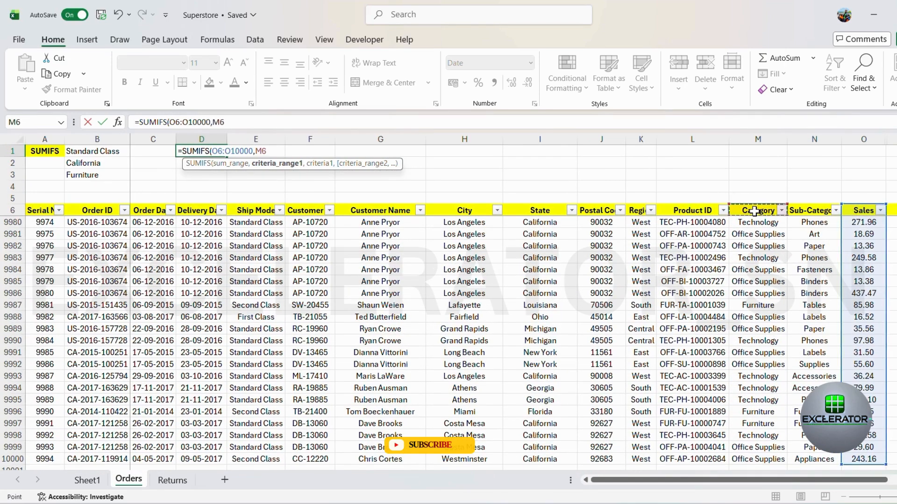
{"action": "key", "text": "ctrl+shift+Down"}
{"action": "type", "text": ","}
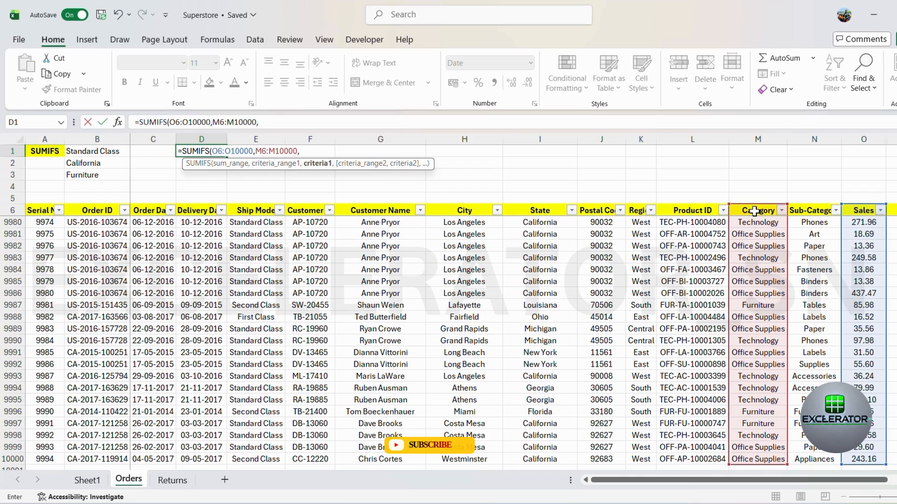
{"action": "type", "text": "\"Furniture\")"}
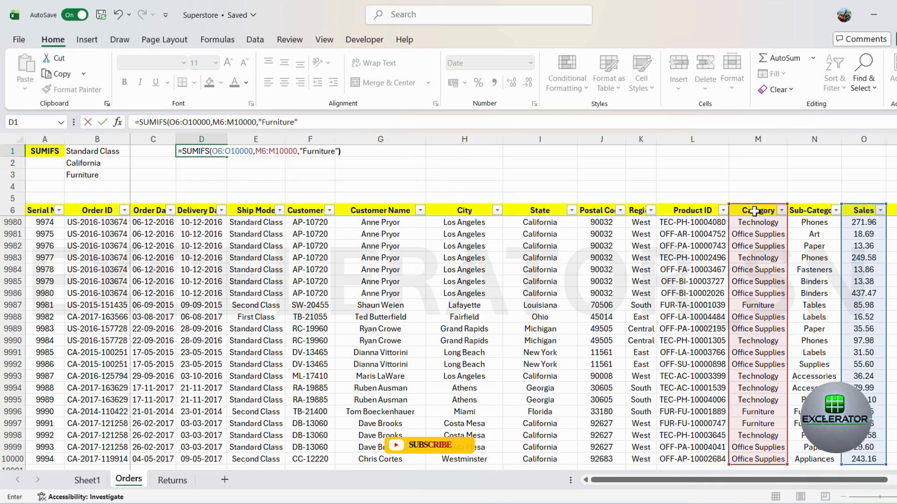
{"action": "key", "text": "ctrl+Return"}
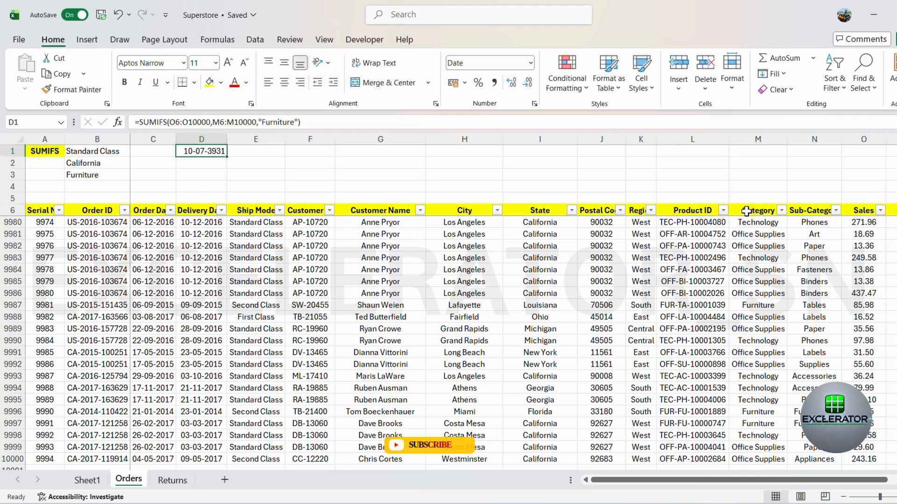
{"action": "left_click", "coordinate": [531, 62]}
{"action": "left_click", "coordinate": [516, 108]}
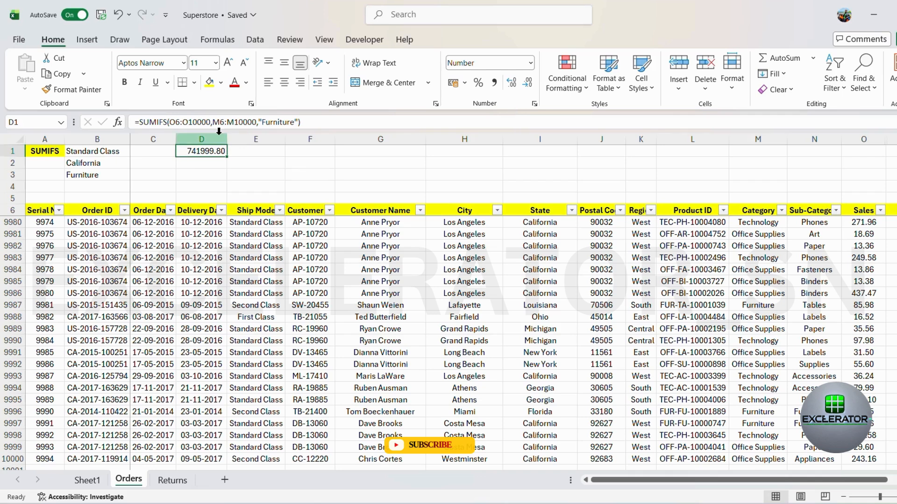
Filter the Category column to Furniture and select the Sales column to check its total against the formula.
{"action": "left_click", "coordinate": [781, 211]}
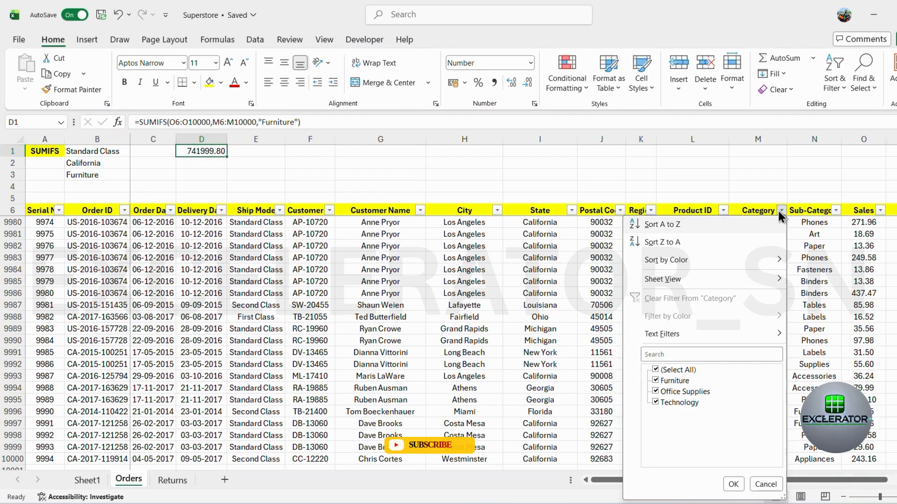
{"action": "key", "text": "e"}
{"action": "key", "text": "Down"}
{"action": "key", "text": "space"}
{"action": "key", "text": "Down"}
{"action": "key", "text": "space"}
{"action": "key", "text": "Tab"}
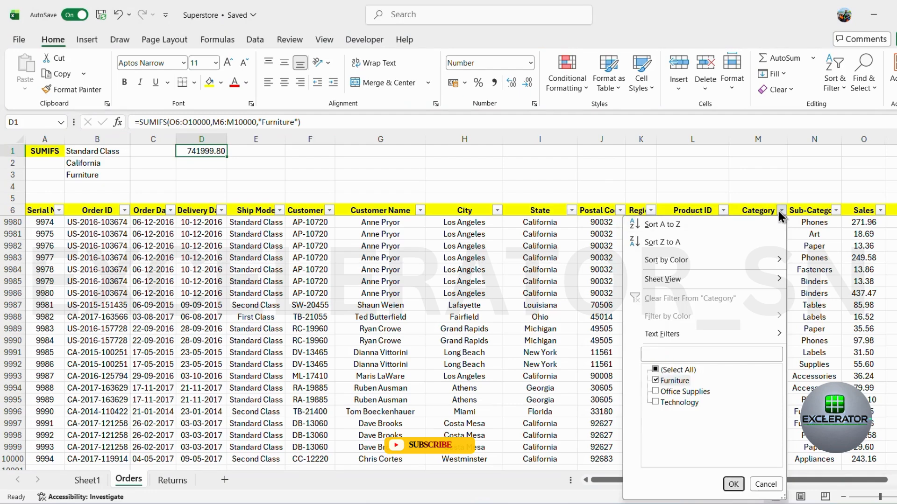
{"action": "key", "text": "Return"}
{"action": "left_click", "coordinate": [844, 209]}
{"action": "key", "text": "ctrl+space"}
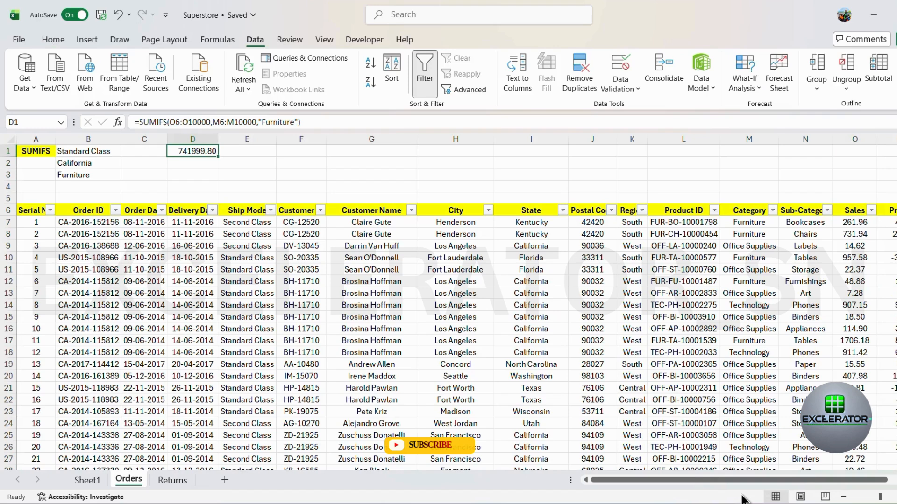
Add a second condition to the D1 SUMIFS formula, using Profit range R6:R10000 with the criterion ">0".
{"action": "key", "text": "F2"}
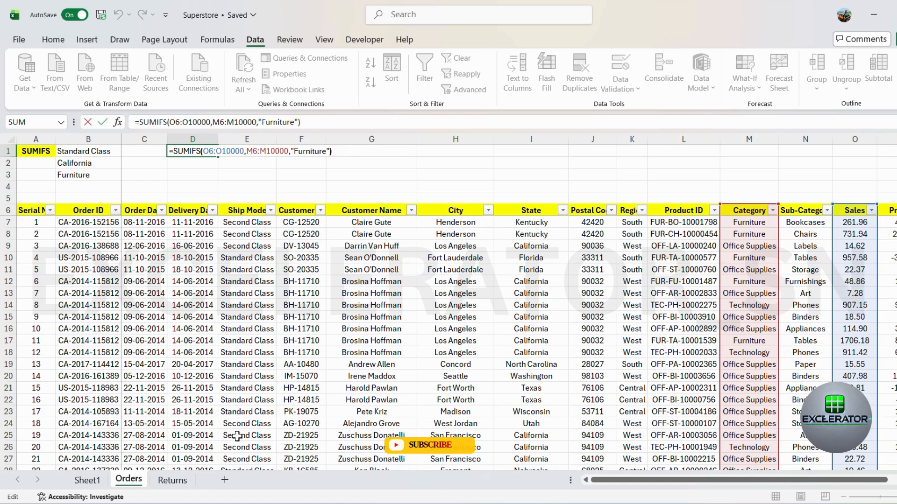
{"action": "type", "text": ","}
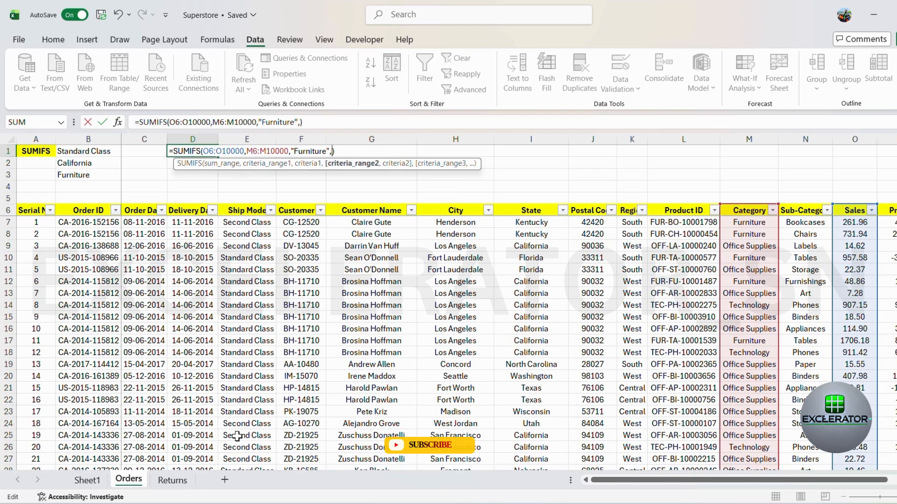
{"action": "left_click", "coordinate": [890, 139]}
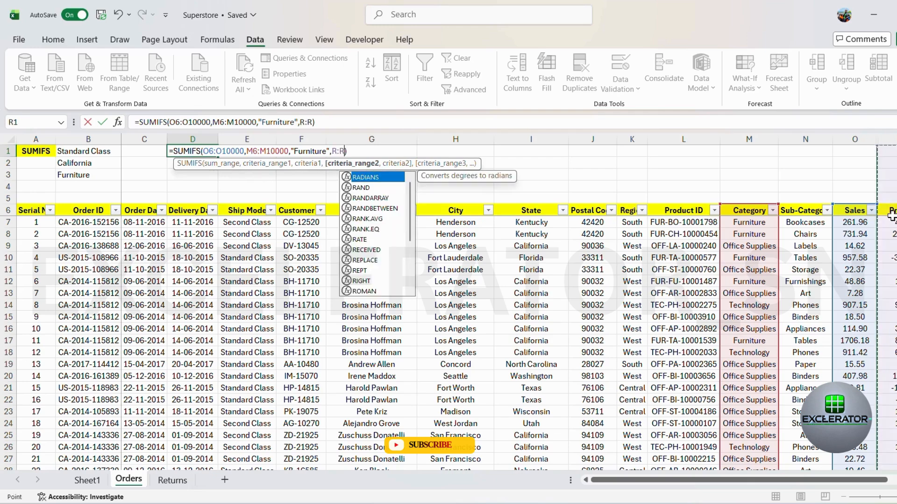
{"action": "left_click", "coordinate": [890, 211]}
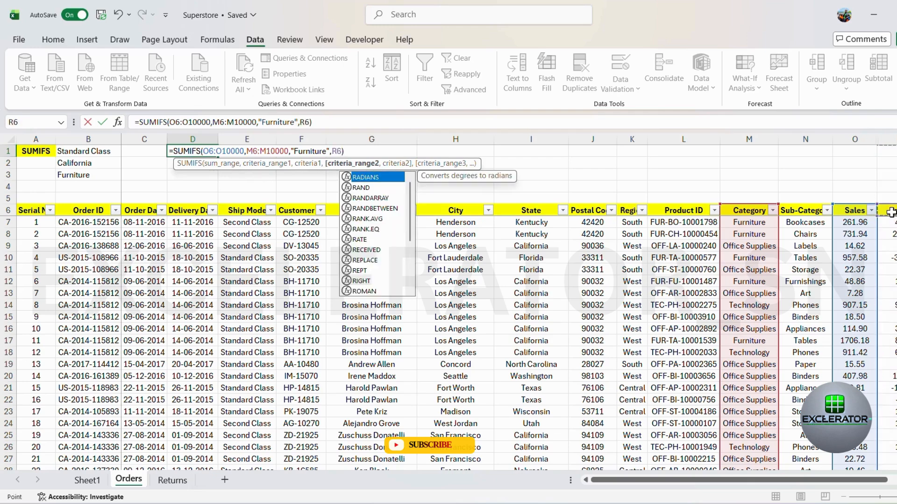
{"action": "key", "text": "ctrl+shift+Down"}
{"action": "type", "text": ","}
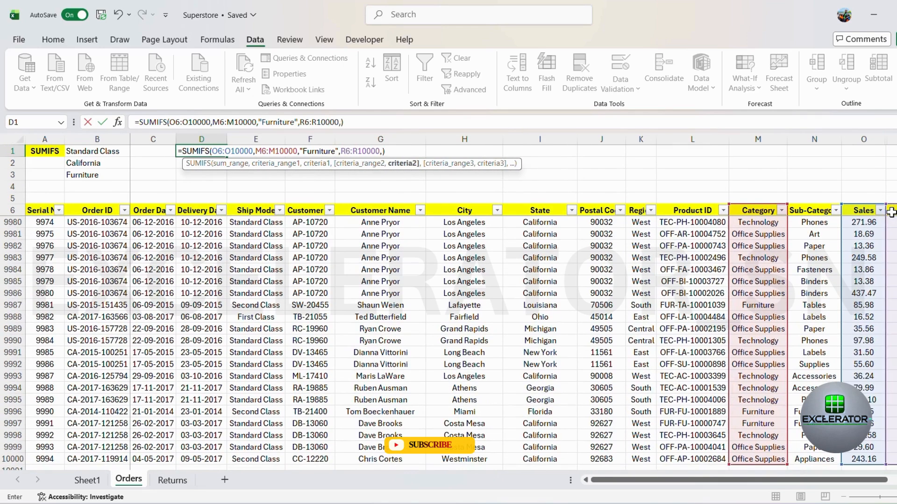
{"action": "type", "text": "\">0\""}
{"action": "key", "text": "Return"}
{"action": "key", "text": "Up"}
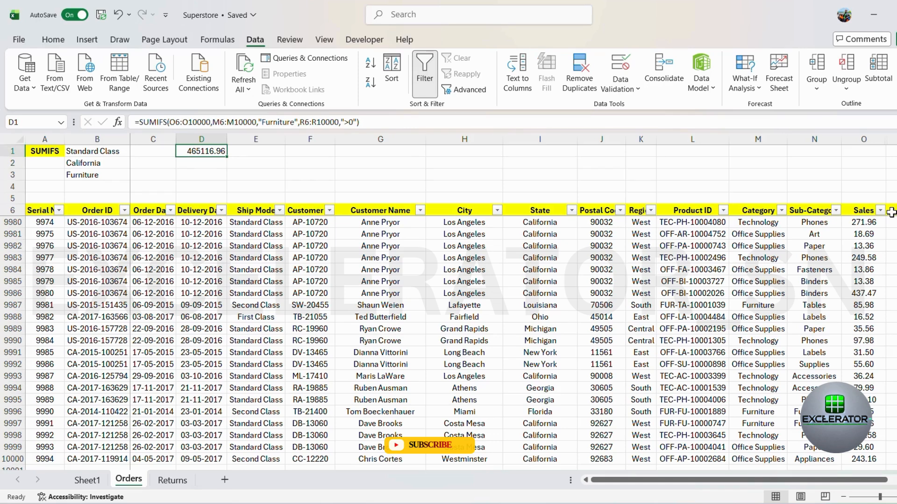
Filter the orders table's Category column to show only Furniture rows.
{"action": "key", "text": "ctrl+Down"}
{"action": "key", "text": "ctrl+Right"}
{"action": "key", "text": "Left"}
{"action": "key", "text": "Left"}
{"action": "key", "text": "Left"}
{"action": "key", "text": "Left"}
{"action": "key", "text": "Left"}
{"action": "key", "text": "Left"}
{"action": "key", "text": "Right"}
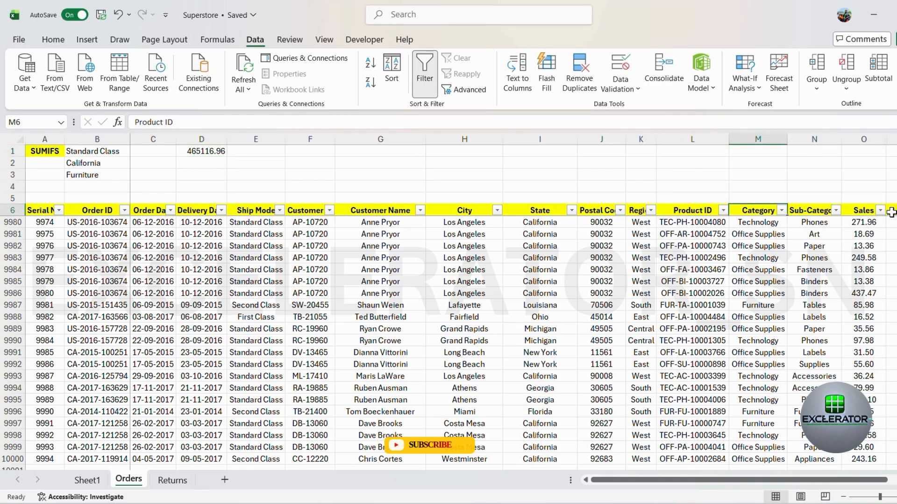
{"action": "key", "text": "alt+Down"}
{"action": "key", "text": "Up"}
{"action": "key", "text": "Down"}
{"action": "key", "text": "Down"}
{"action": "key", "text": "space"}
{"action": "key", "text": "Down"}
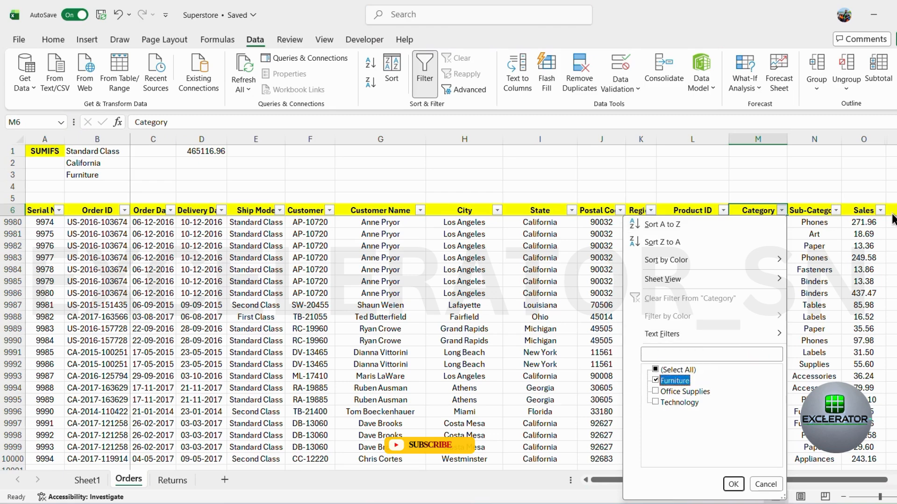
{"action": "key", "text": "space"}
{"action": "key", "text": "Return"}
Filter the Profit column to values greater than 0 and select the Sales values from O7 down to check their total.
{"action": "key", "text": "Right"}
{"action": "key", "text": "Right"}
{"action": "key", "text": "Right"}
{"action": "key", "text": "Right"}
{"action": "key", "text": "Right"}
{"action": "key", "text": "alt+Down"}
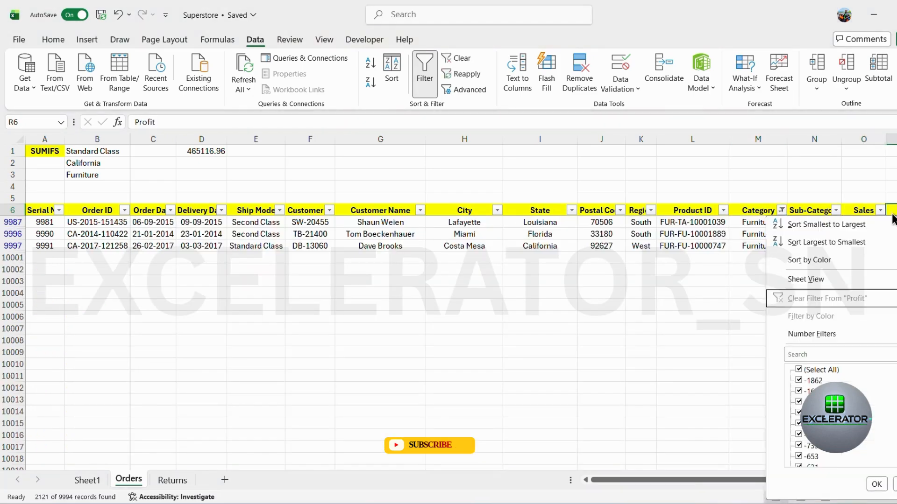
{"action": "key", "text": "f"}
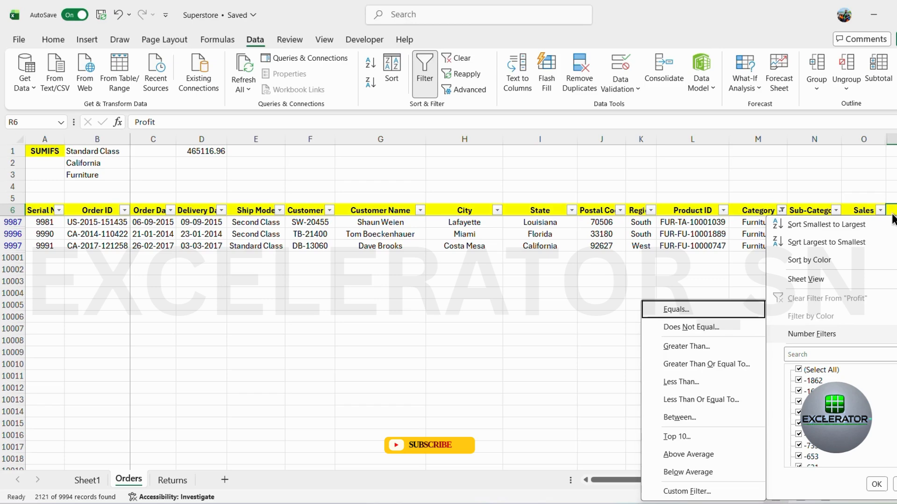
{"action": "type", "text": "g"}
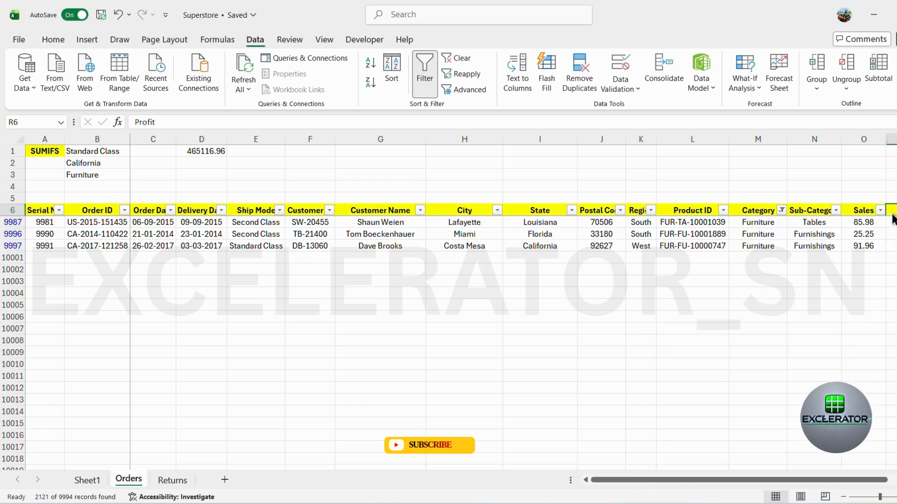
{"action": "type", "text": "0"}
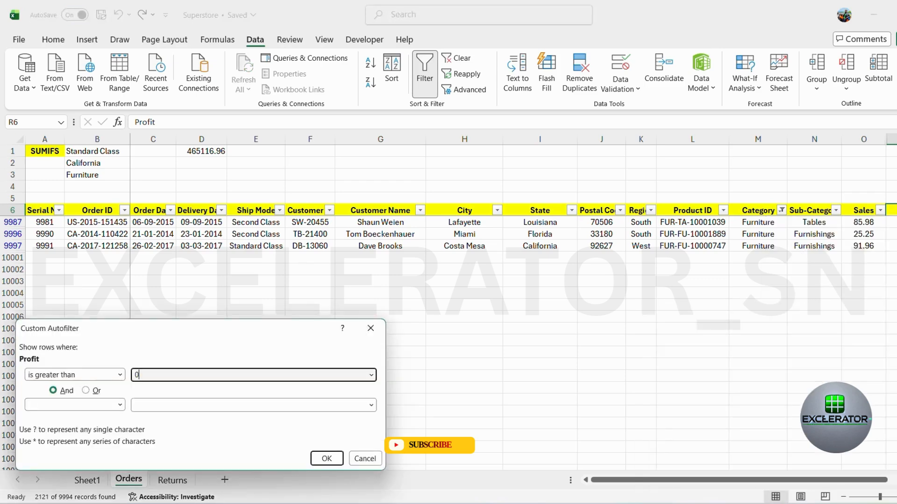
{"action": "key", "text": "Return"}
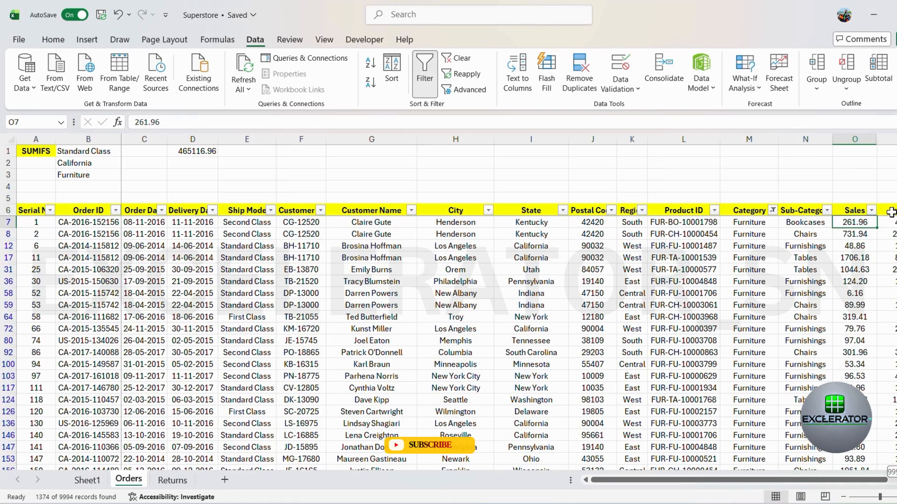
{"action": "key", "text": "ctrl+shift+Down"}
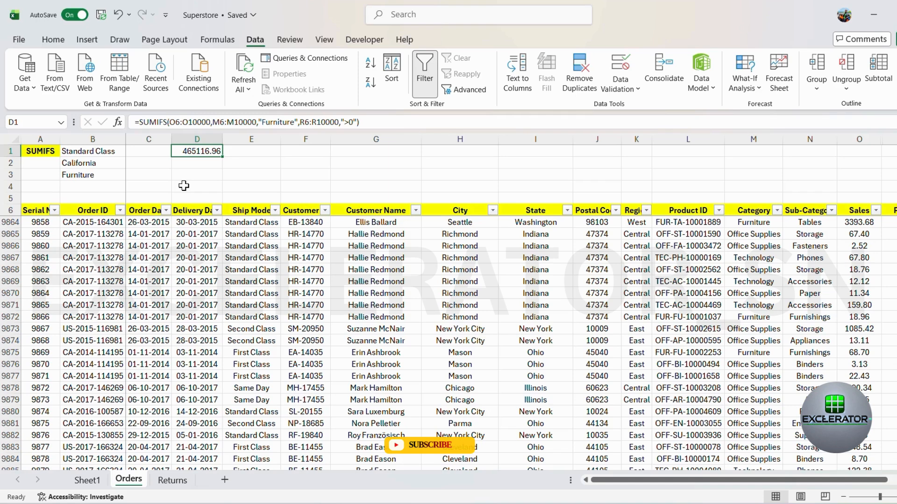
Start a SUMIFS formula in C1 with the Sales column O6:O10000 as the sum range.
{"action": "double_click", "coordinate": [217, 152]}
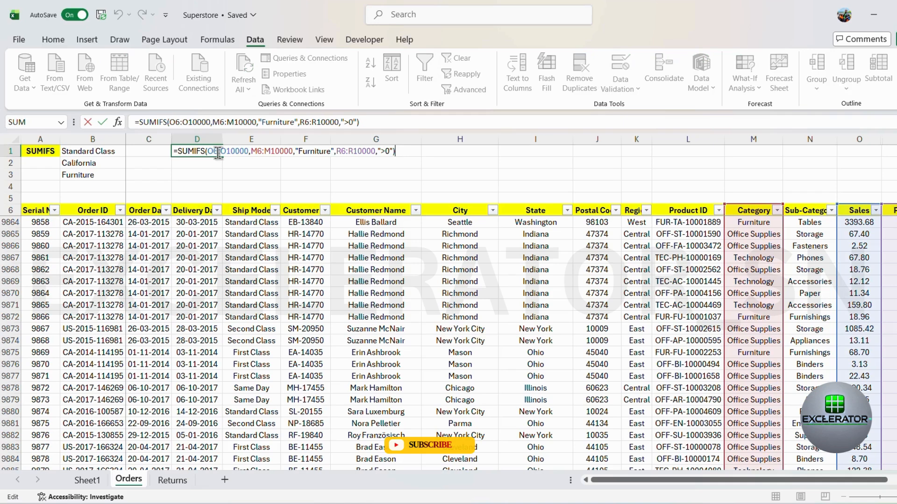
{"action": "key", "text": "Escape"}
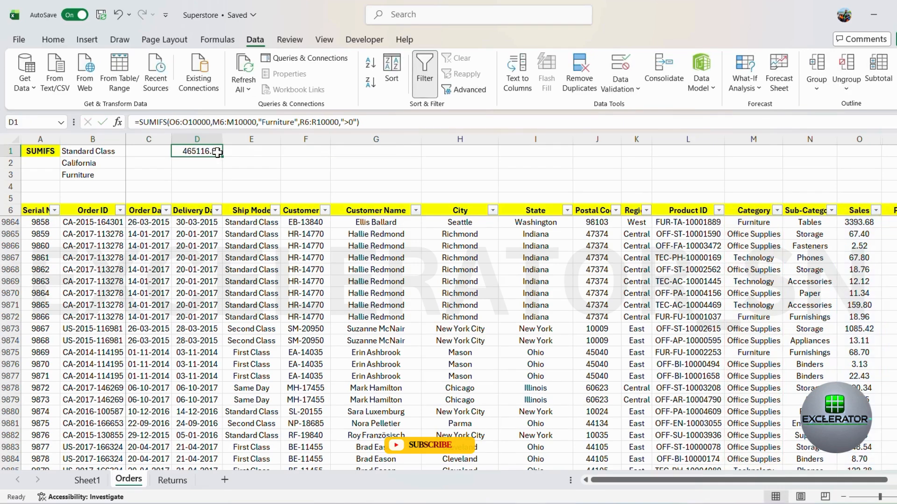
{"action": "key", "text": "Left"}
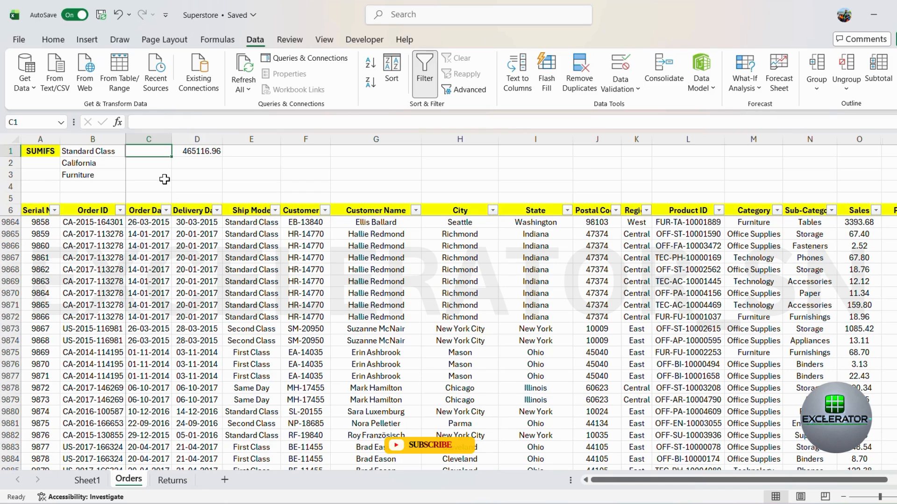
{"action": "type", "text": "=sumifs"}
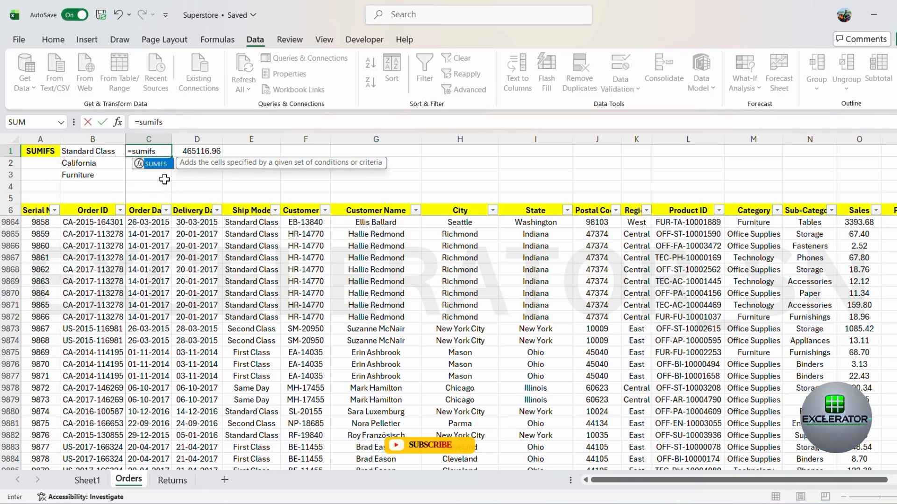
{"action": "key", "text": "Tab"}
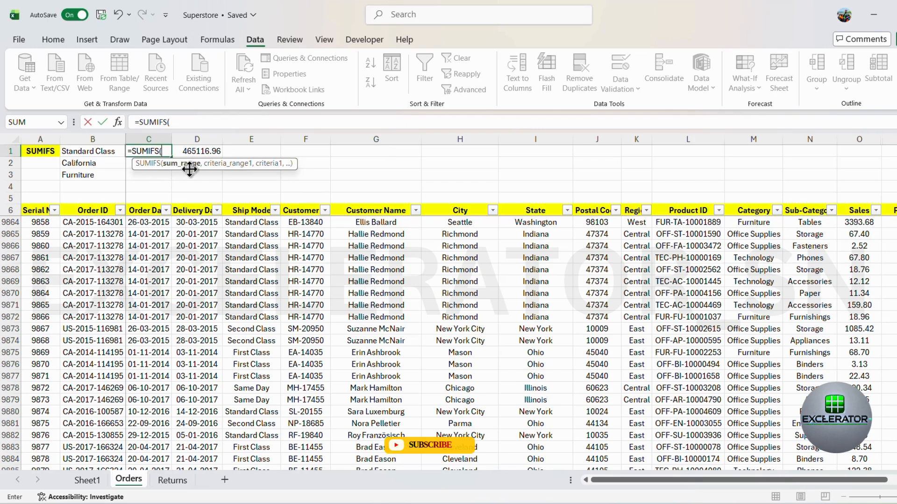
{"action": "left_click", "coordinate": [850, 214]}
{"action": "key", "text": "ctrl+shift+Down"}
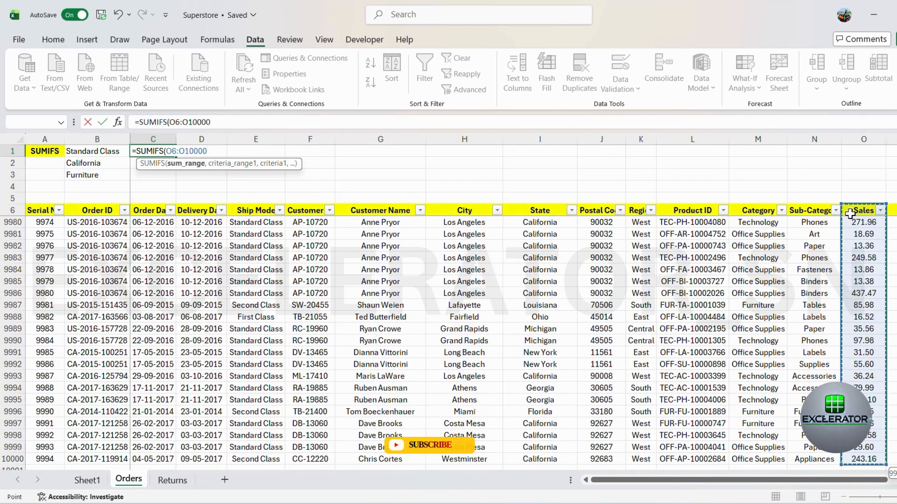
{"action": "type", "text": ","}
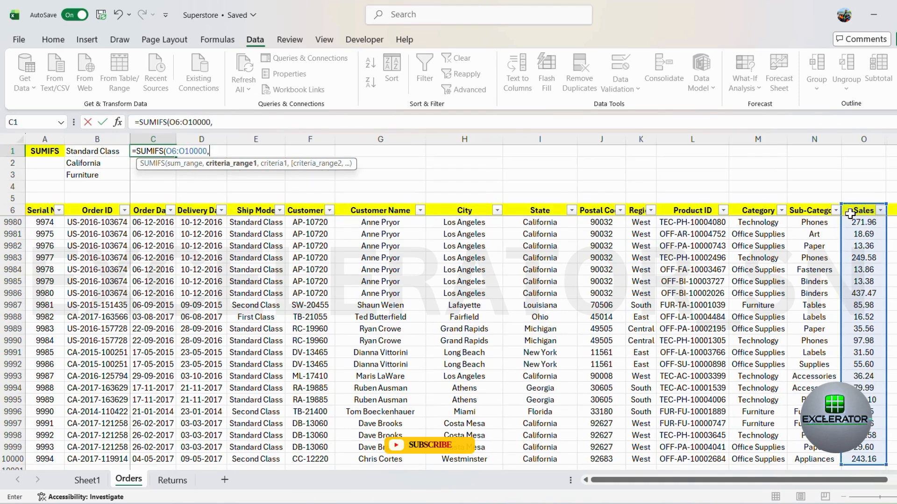
Add the first condition to the C1 formula: Ship Mode range E6:E10000 with cell B1 as its criterion.
{"action": "left_click", "coordinate": [239, 210]}
{"action": "key", "text": "ctrl+shift+Down"}
{"action": "type", "text": ","}
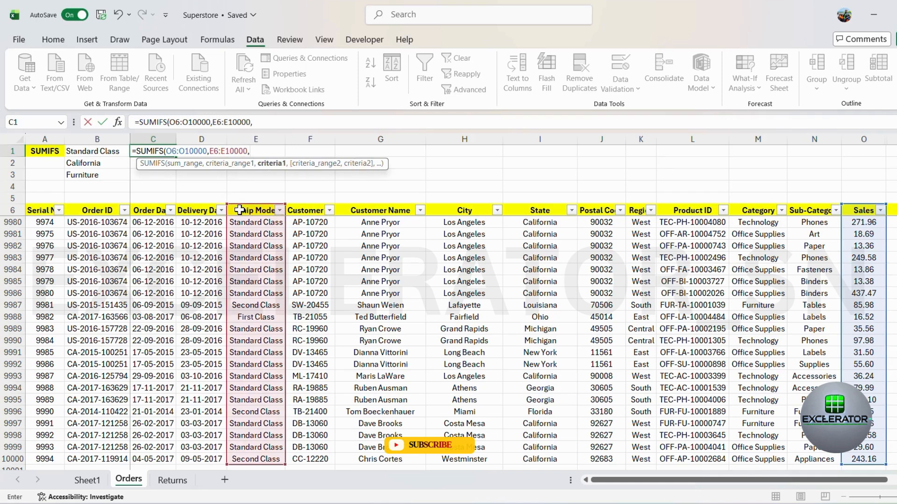
{"action": "left_click", "coordinate": [92, 150]}
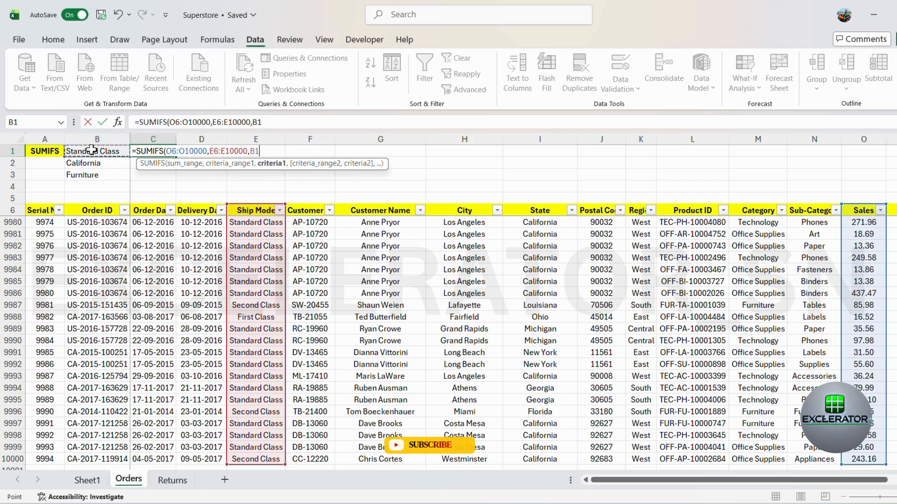
{"action": "type", "text": ","}
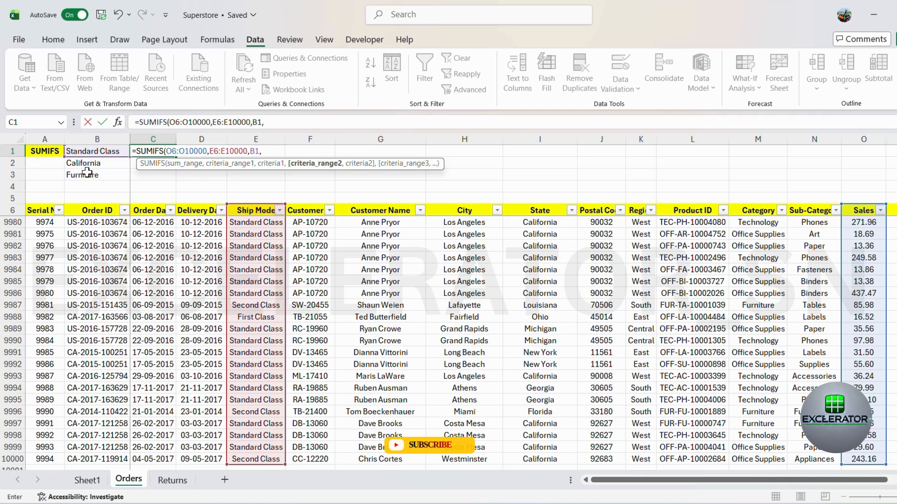
Add the second condition to the C1 formula: State range I6:I10000 matched against cell B2.
{"action": "left_click", "coordinate": [530, 214]}
{"action": "key", "text": "ctrl+shift+Down"}
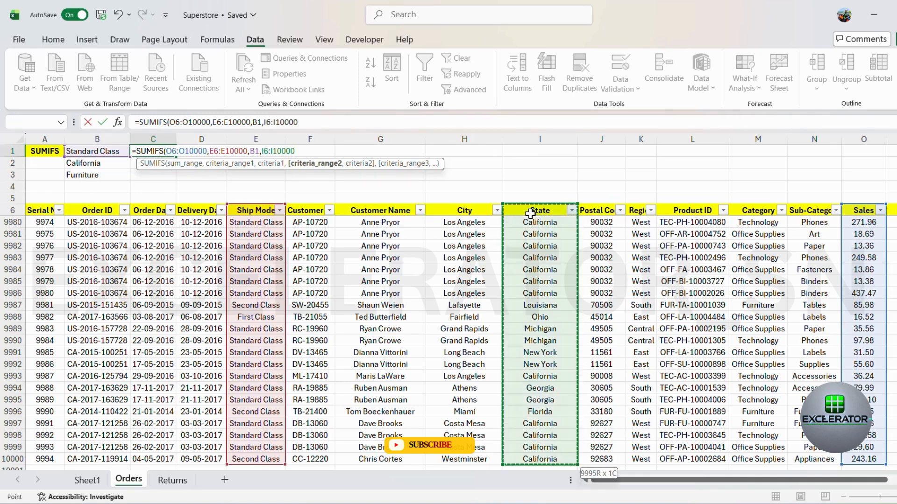
{"action": "type", "text": ","}
{"action": "left_click", "coordinate": [98, 162]}
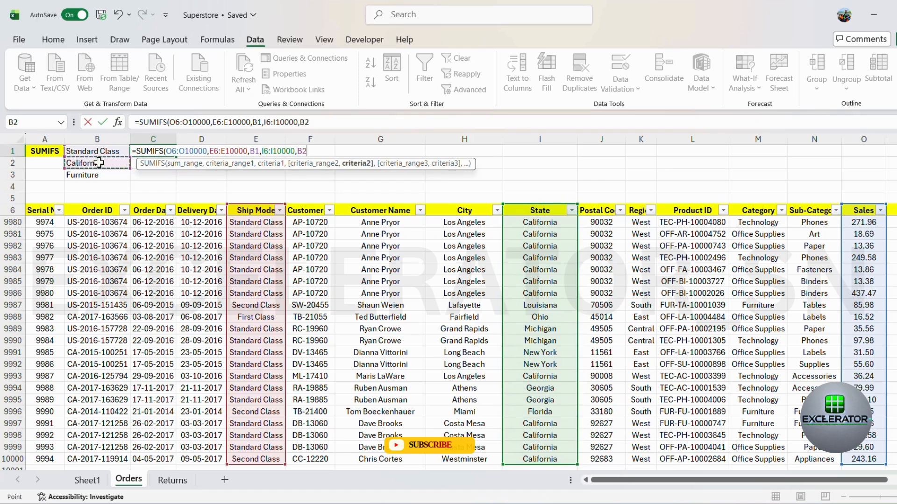
{"action": "type", "text": ","}
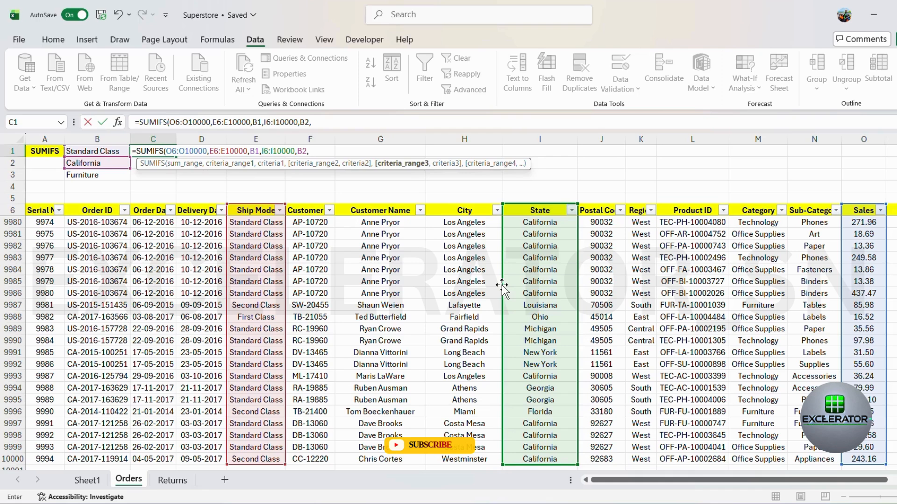
Add the Category range M6:M10000 with criterion B3 as the third condition and complete the C1 formula.
{"action": "left_click", "coordinate": [767, 211]}
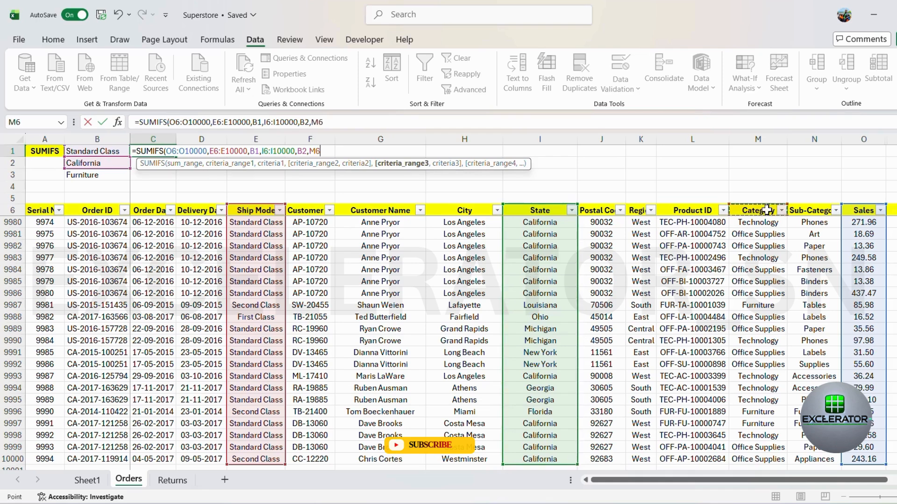
{"action": "key", "text": "ctrl+shift+Down"}
{"action": "type", "text": ","}
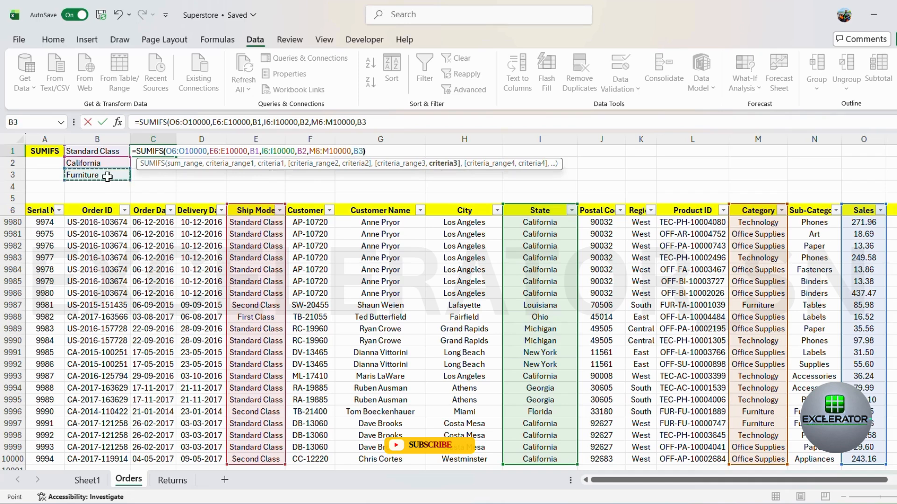
{"action": "key", "text": "Return"}
{"action": "key", "text": "Up"}
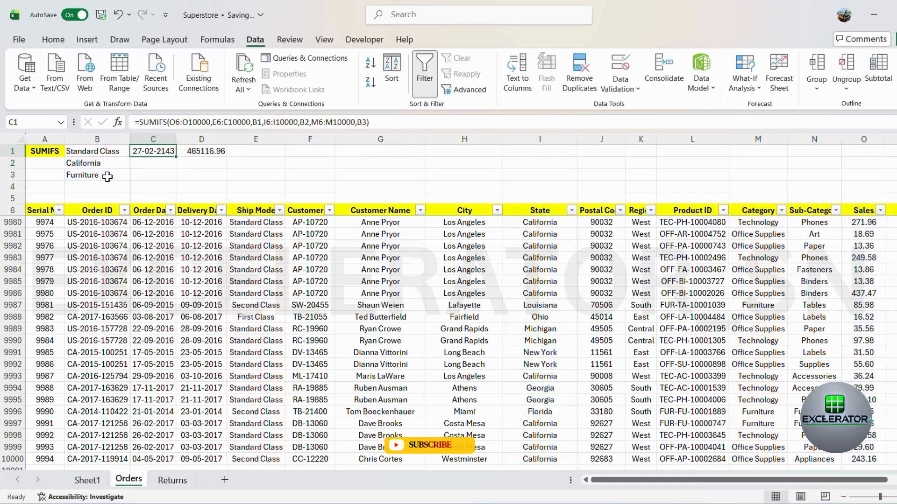
Set the number format of cell C1 to General.
{"action": "key", "text": "alt"}
{"action": "key", "text": "h"}
{"action": "key", "text": "n"}
{"action": "key", "text": "Down"}
{"action": "key", "text": "Return"}
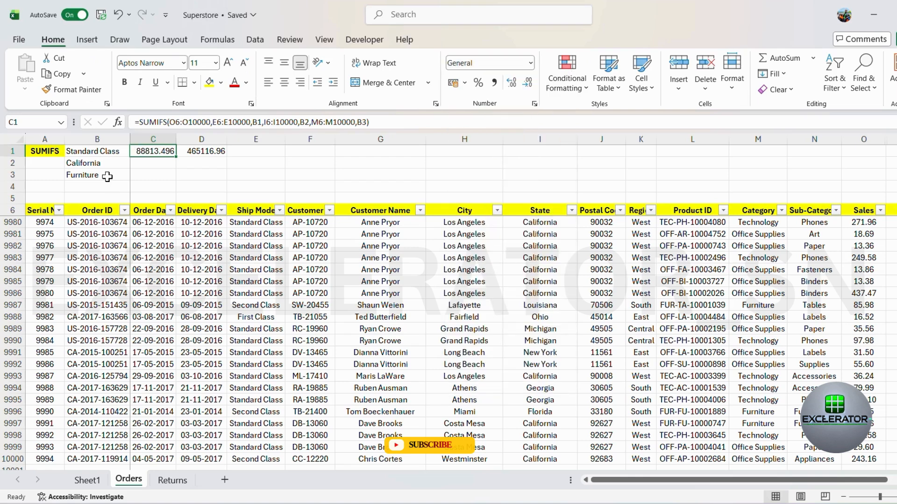
Filter the orders table's Ship Mode column to show only Standard Class.
{"action": "key", "text": "Down"}
{"action": "key", "text": "Down"}
{"action": "key", "text": "Down"}
{"action": "key", "text": "Down"}
{"action": "key", "text": "Right"}
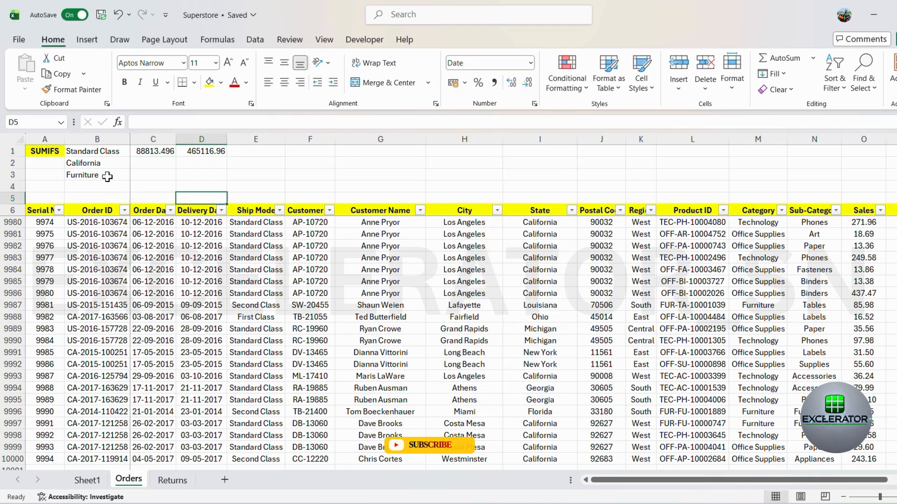
{"action": "key", "text": "Down"}
{"action": "key", "text": "Right"}
{"action": "key", "text": "alt+Down"}
{"action": "key", "text": "Up"}
{"action": "key", "text": "Down"}
{"action": "key", "text": "Down"}
{"action": "key", "text": "space"}
{"action": "key", "text": "Down"}
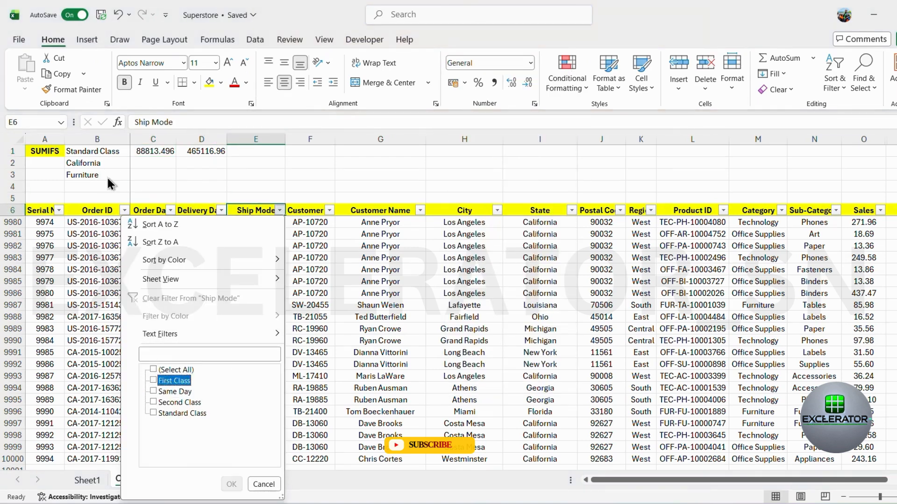
{"action": "key", "text": "Down"}
{"action": "key", "text": "Down"}
{"action": "key", "text": "Down"}
{"action": "key", "text": "space"}
{"action": "key", "text": "Return"}
Filter the State column to show only California.
{"action": "key", "text": "Right"}
{"action": "key", "text": "Right"}
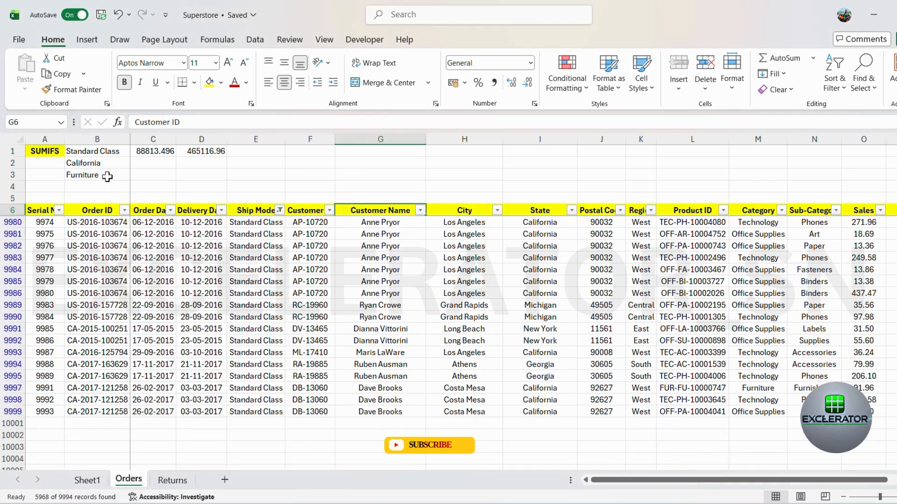
{"action": "key", "text": "Right"}
{"action": "key", "text": "Right"}
{"action": "key", "text": "alt+Down"}
{"action": "type", "text": "california"}
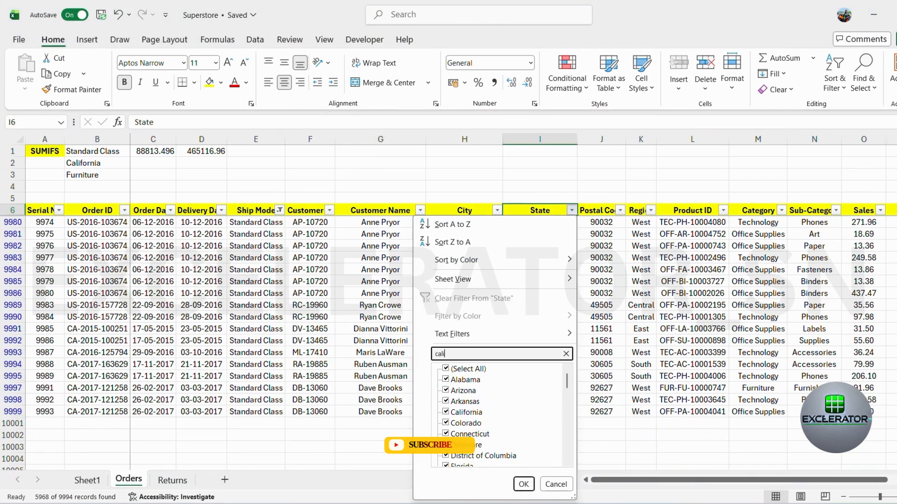
{"action": "key", "text": "Return"}
Filter the Category column to Furniture in addition to the ship mode and state filters.
{"action": "key", "text": "Right"}
{"action": "key", "text": "Right"}
{"action": "key", "text": "Right"}
{"action": "key", "text": "Right"}
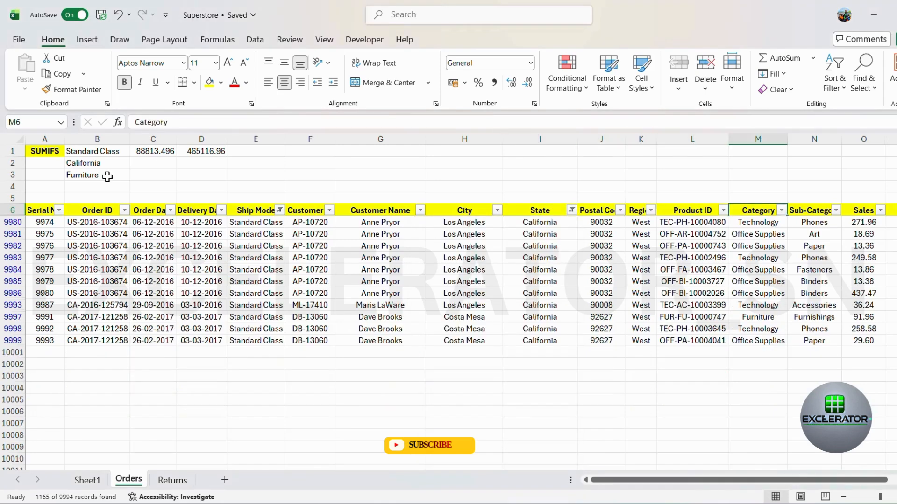
{"action": "key", "text": "alt+Down"}
{"action": "key", "text": "Down"}
{"action": "key", "text": "Down"}
{"action": "key", "text": "Down"}
{"action": "key", "text": "Down"}
{"action": "key", "text": "Down"}
{"action": "key", "text": "Down"}
{"action": "key", "text": "Down"}
{"action": "key", "text": "space"}
{"action": "key", "text": "Down"}
{"action": "key", "text": "space"}
{"action": "key", "text": "Return"}
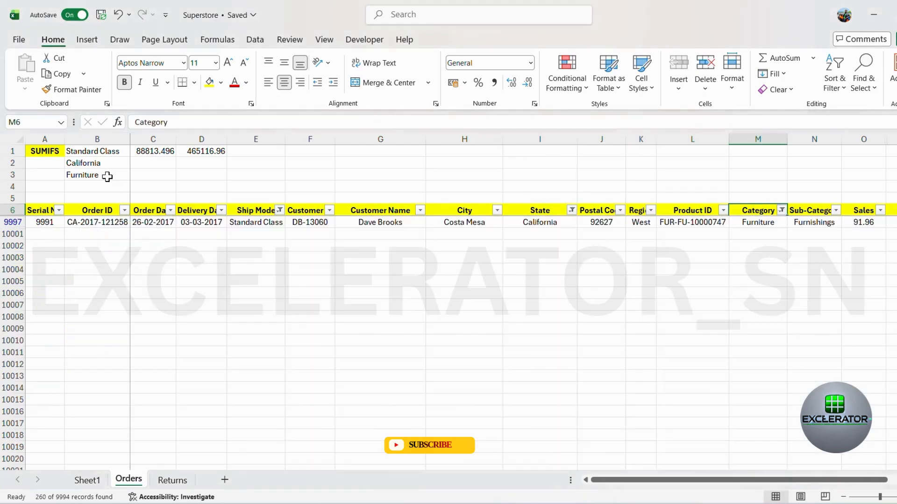
Select the filtered Sales values from O12 down to compare their sum with the C1 formula.
{"action": "key", "text": "Right"}
{"action": "key", "text": "Right"}
{"action": "key", "text": "Down"}
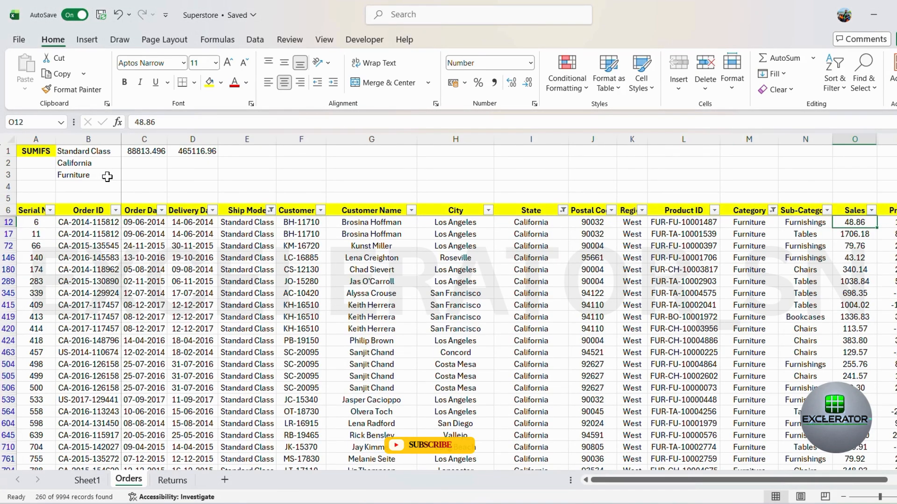
{"action": "key", "text": "ctrl+shift+Down"}
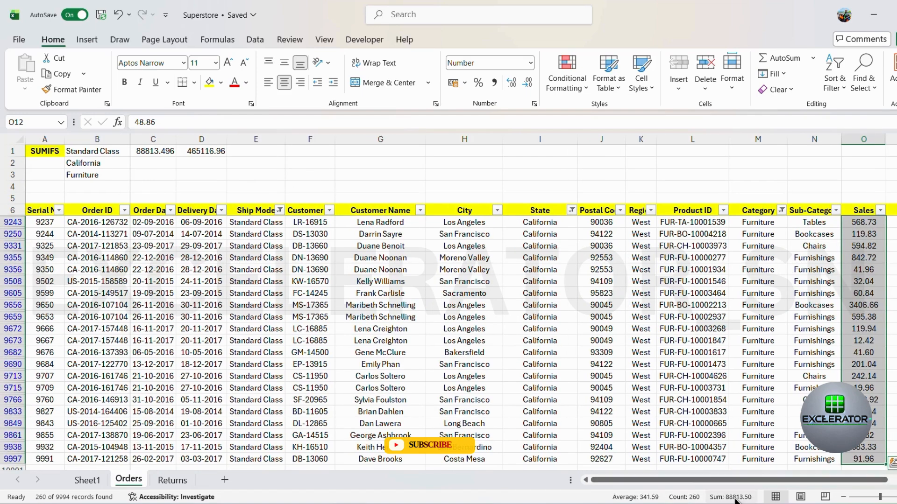